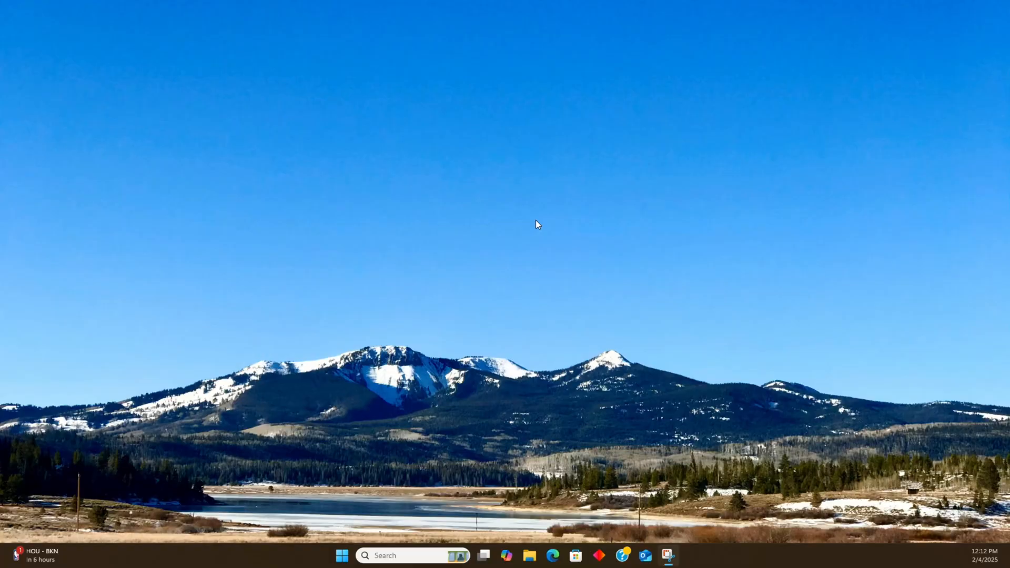
Reach Display settings from the desktop context menu and select display 1
right_click(526, 229)
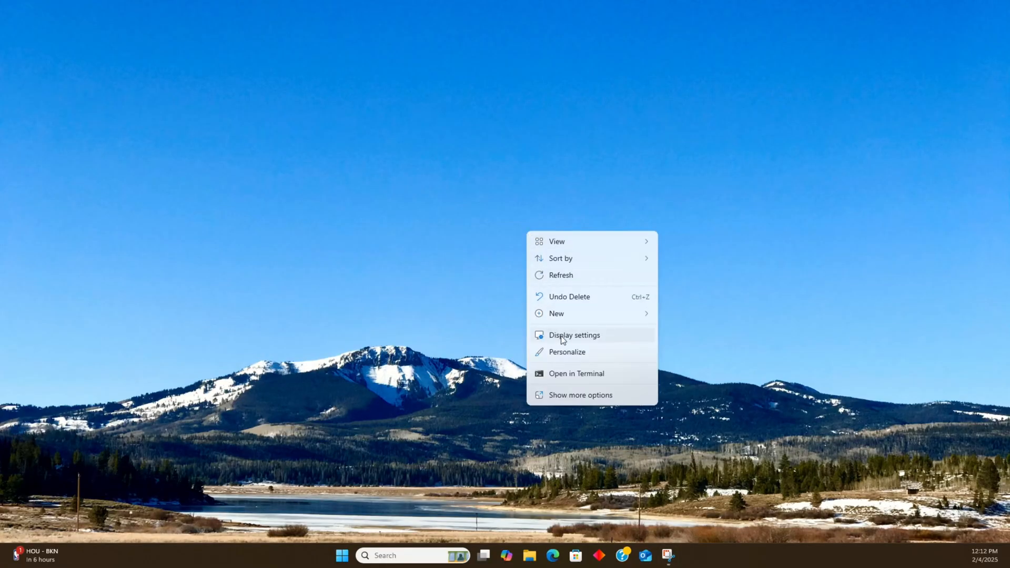
left_click(612, 332)
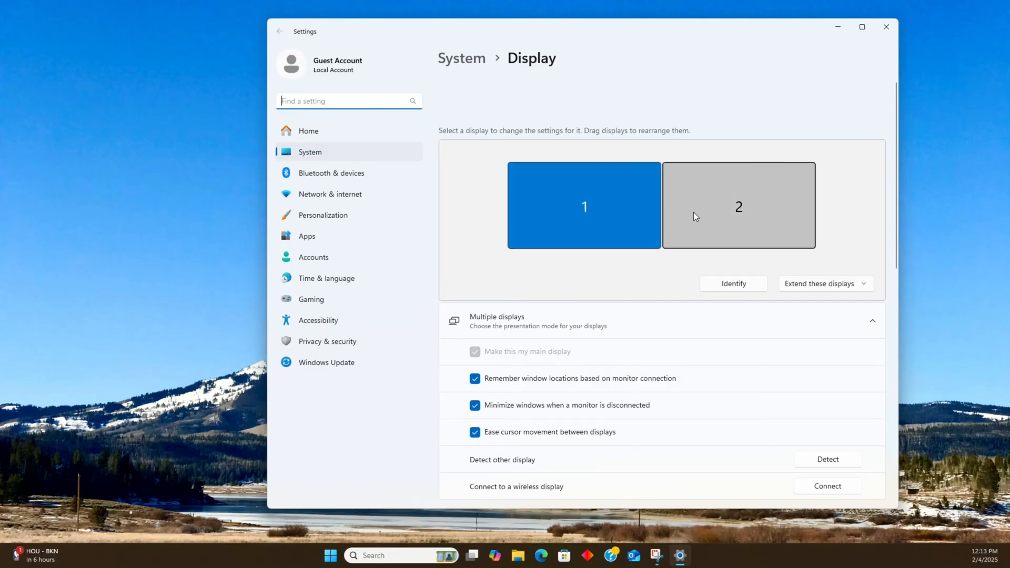
left_click(601, 209)
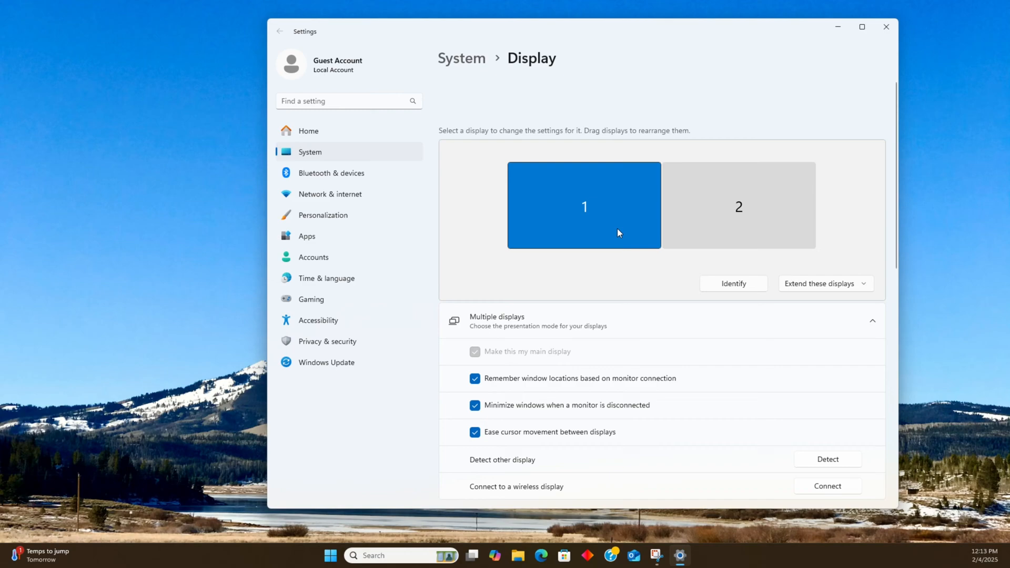
scroll(624, 224, "down", 5)
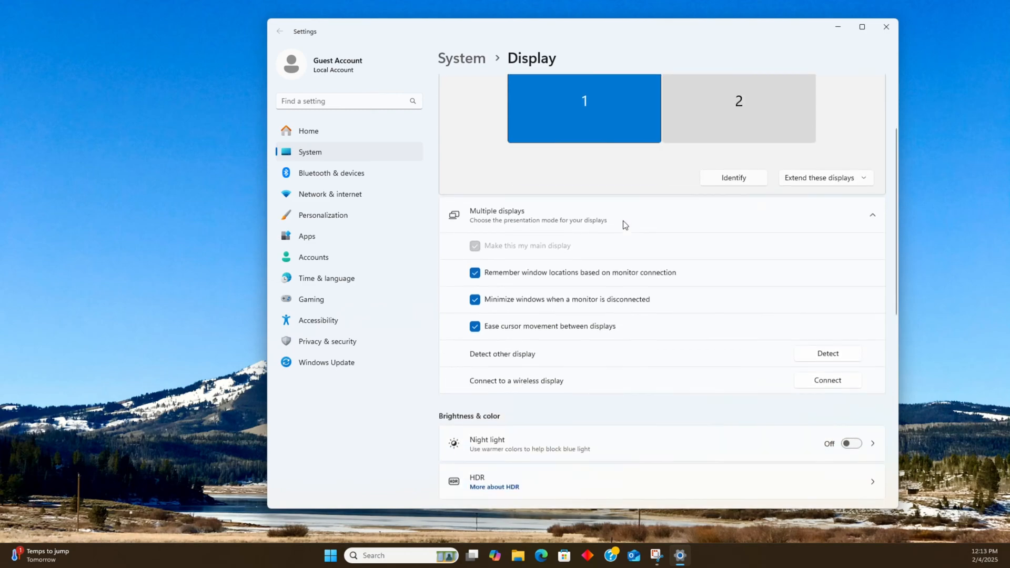
scroll(623, 224, "down", 5)
scroll(623, 224, "down", 2)
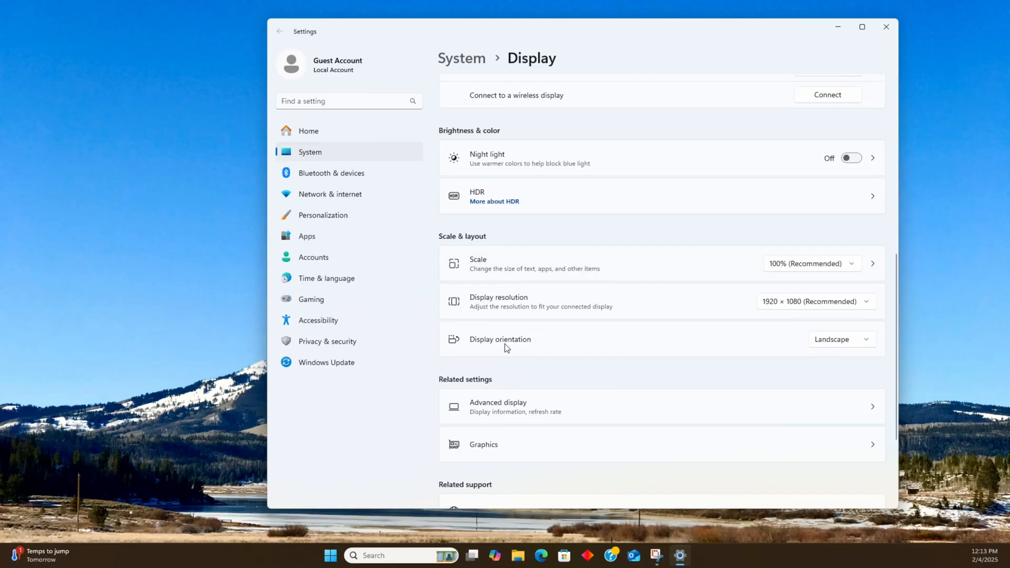
Change display 1's orientation from Landscape to Portrait
left_click(852, 346)
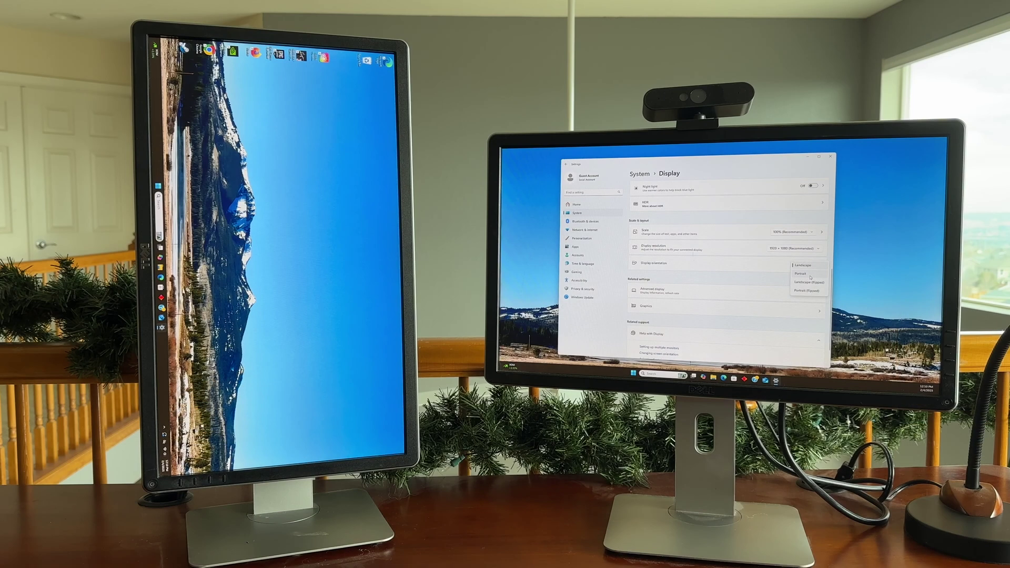
left_click(805, 274)
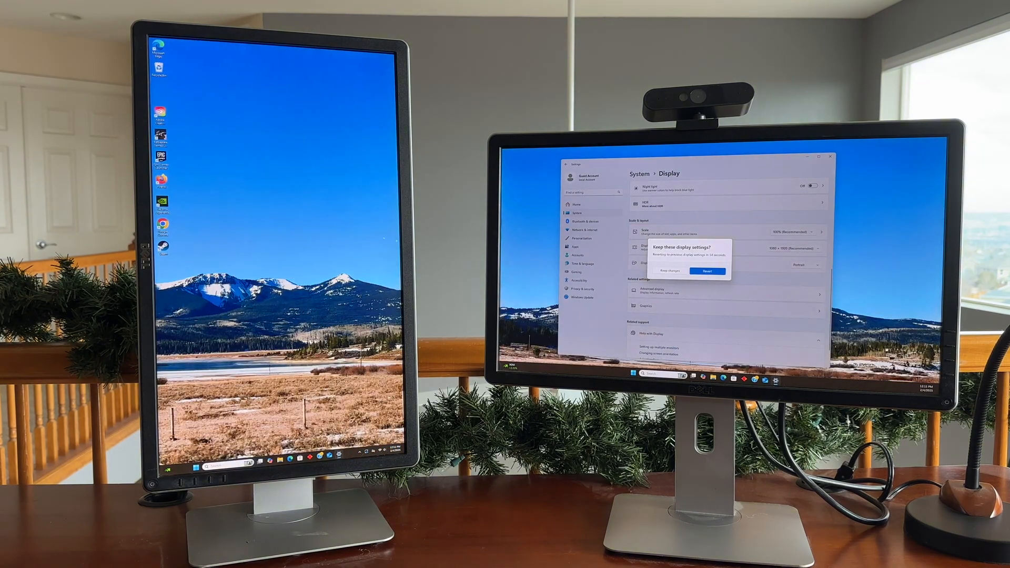
Keep the Portrait orientation and move the Settings window onto the rotated monitor
left_click(680, 274)
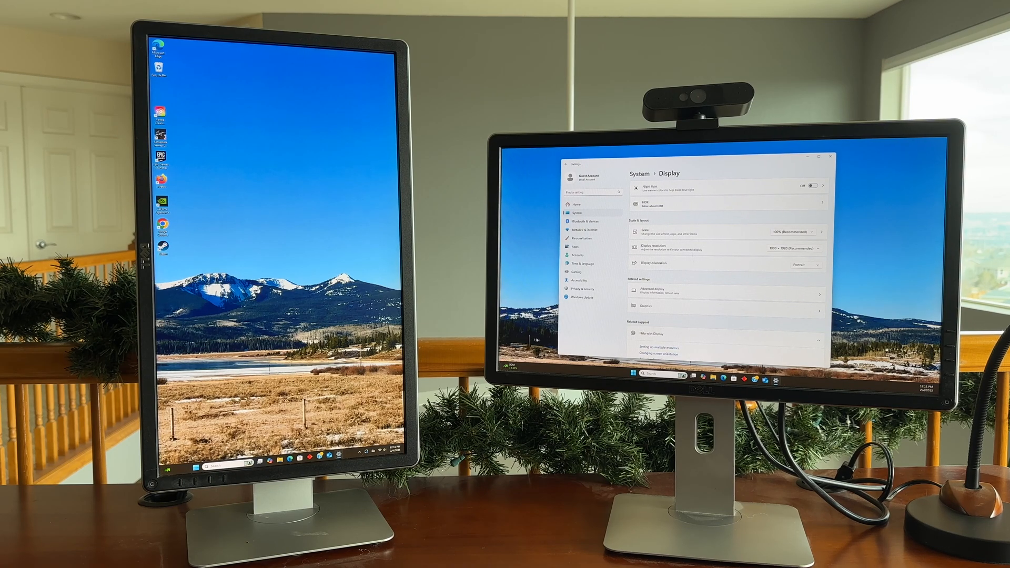
left_click_drag(714, 156, 347, 136)
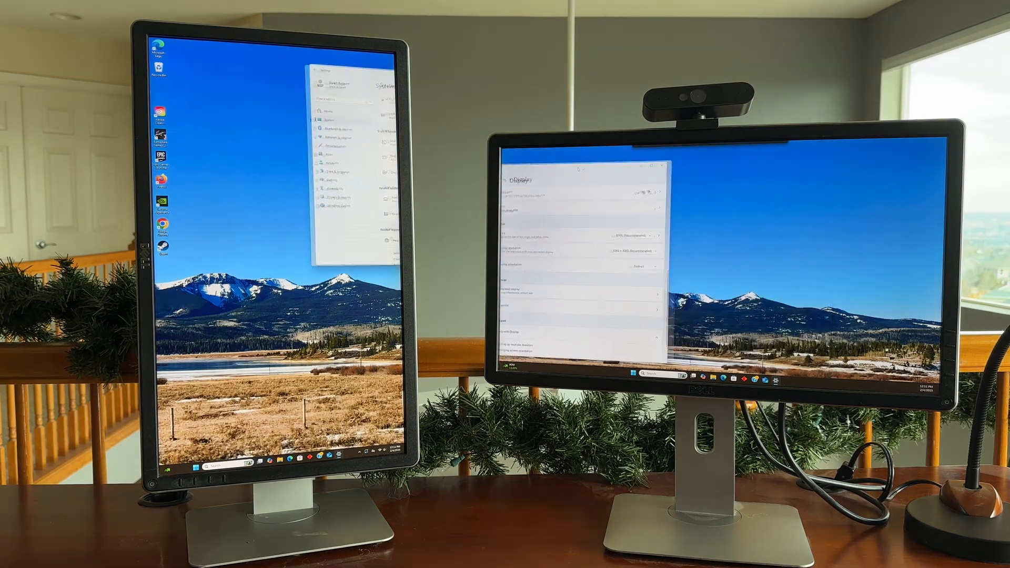